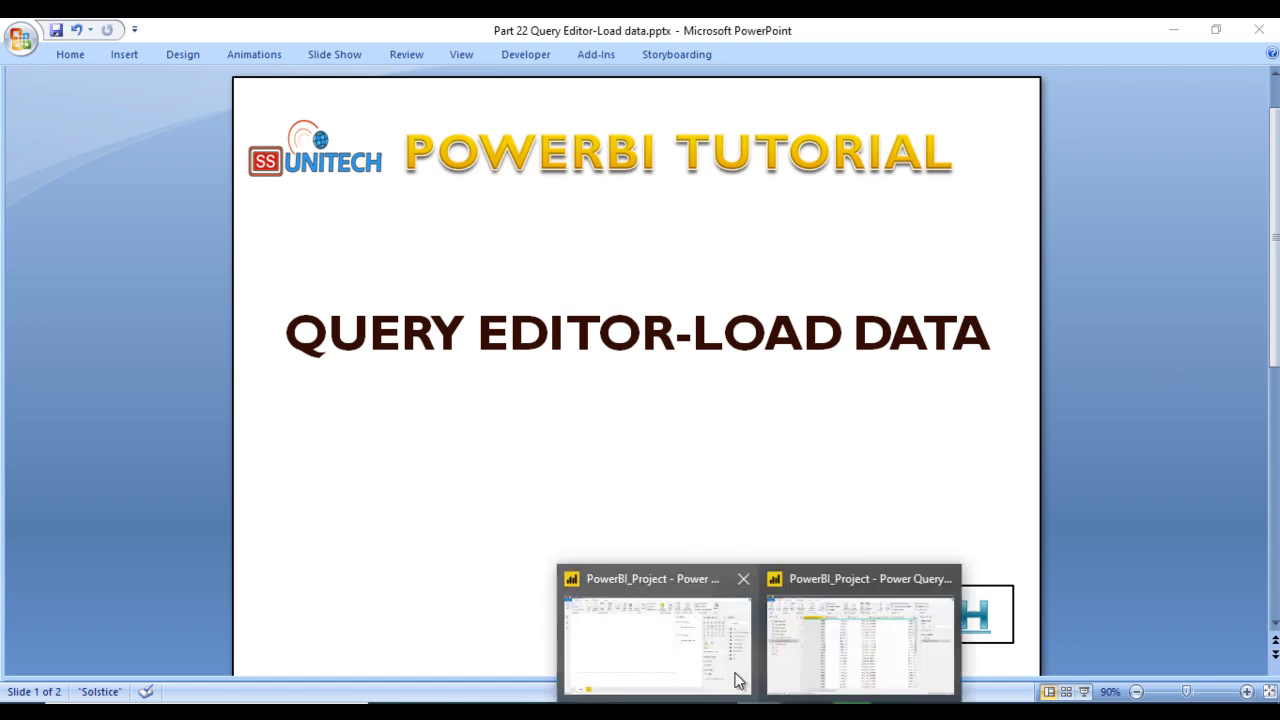
Return to the Power Query Editor and use Close & Apply to apply the pending query changes.
{"action": "left_click", "coordinate": [737, 677]}
{"action": "mouse_move", "coordinate": [760, 710]}
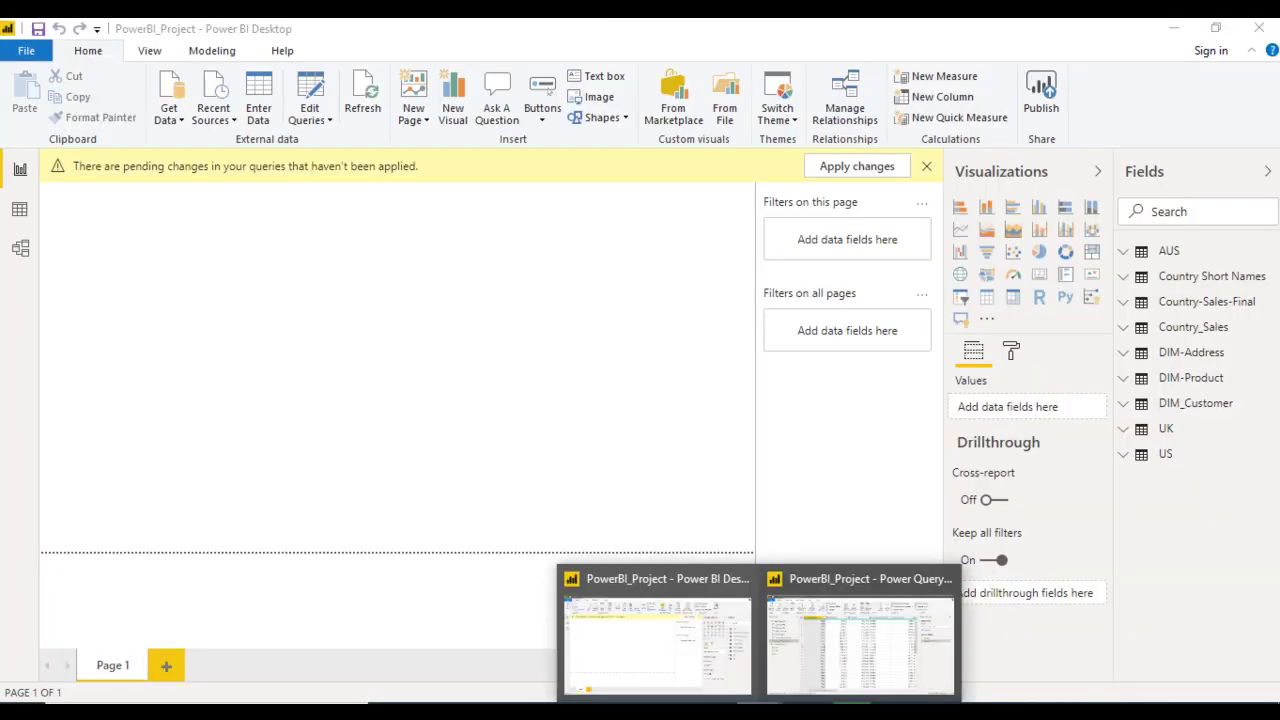
{"action": "left_click", "coordinate": [808, 675]}
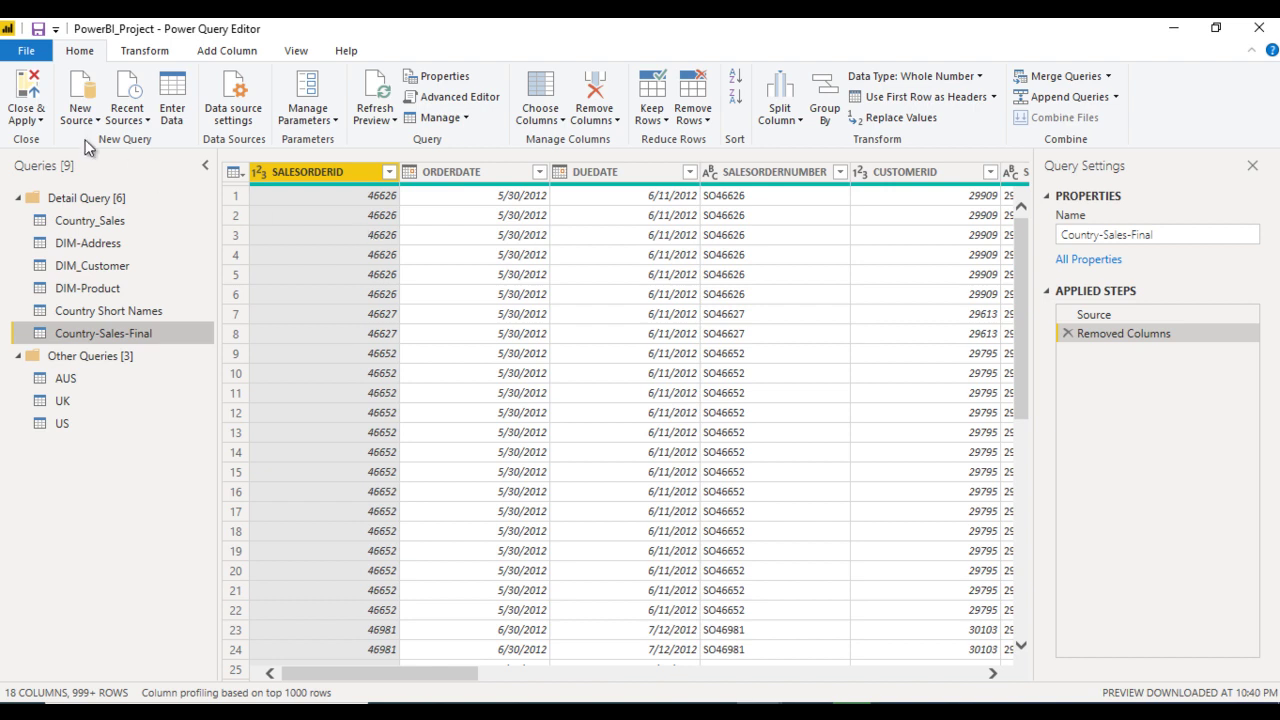
{"action": "left_click", "coordinate": [34, 117]}
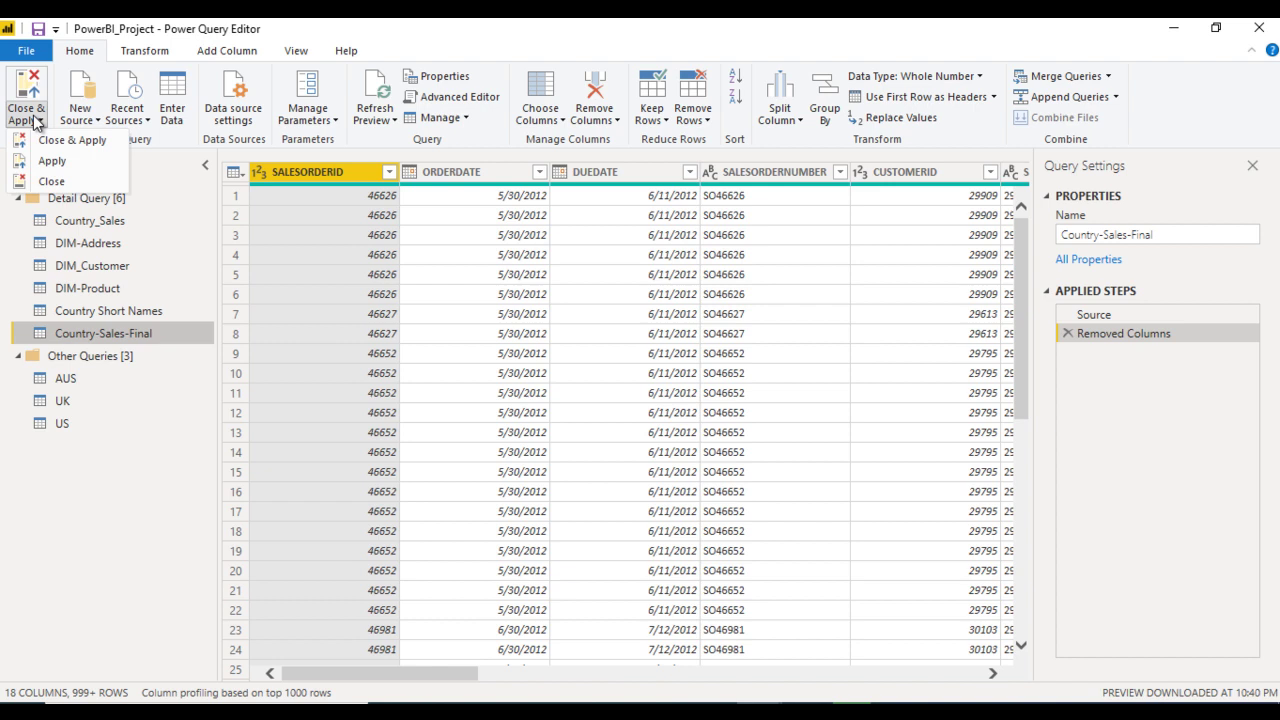
{"action": "left_click", "coordinate": [52, 141]}
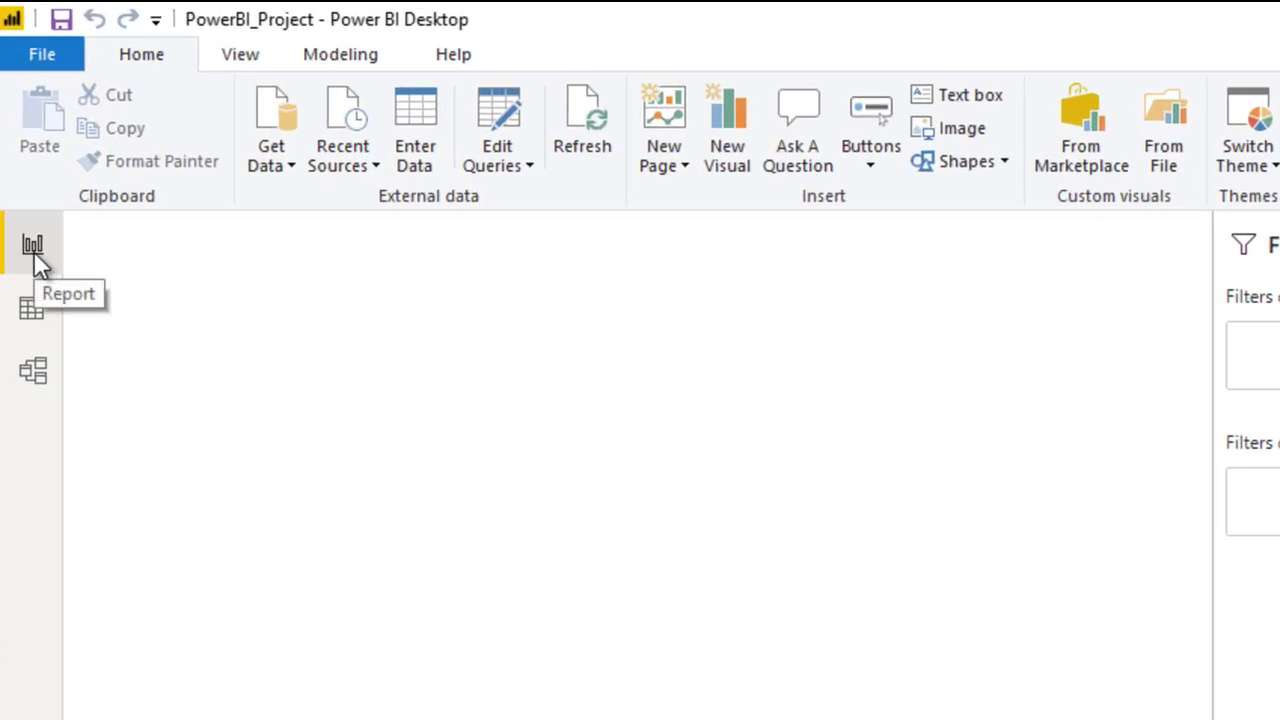
{"action": "left_click", "coordinate": [31, 313]}
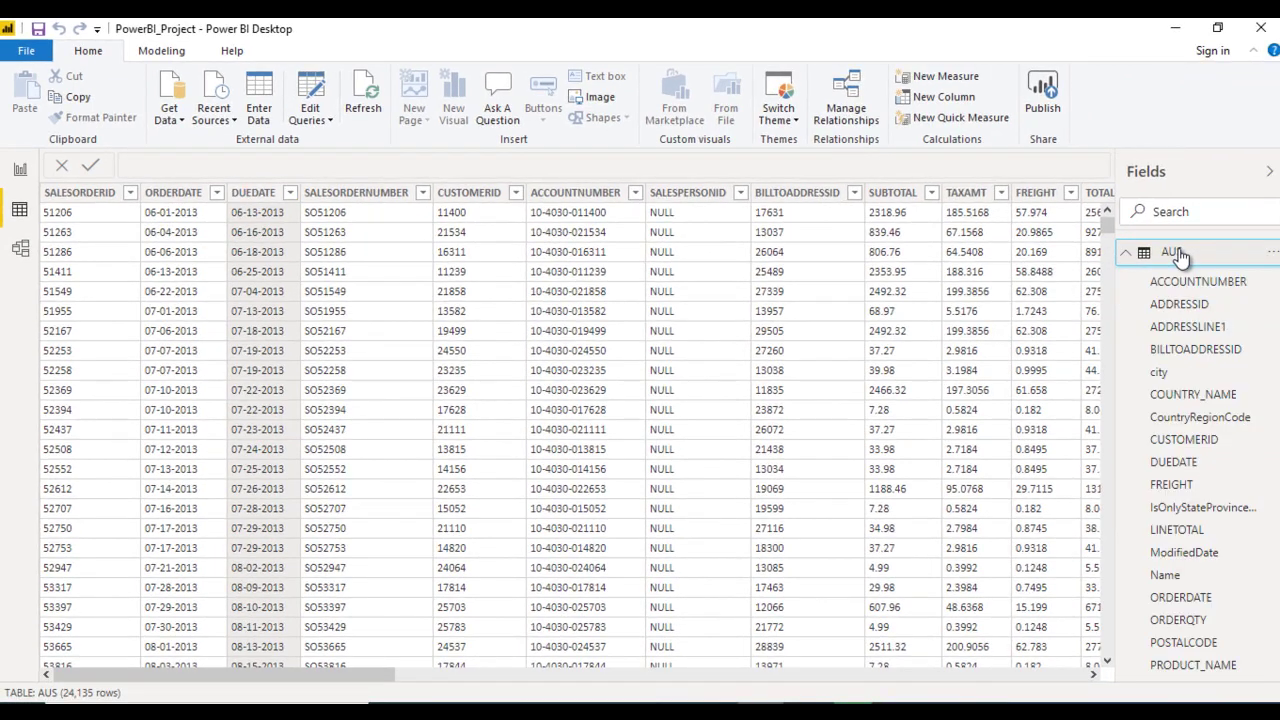
{"action": "left_click", "coordinate": [1178, 255]}
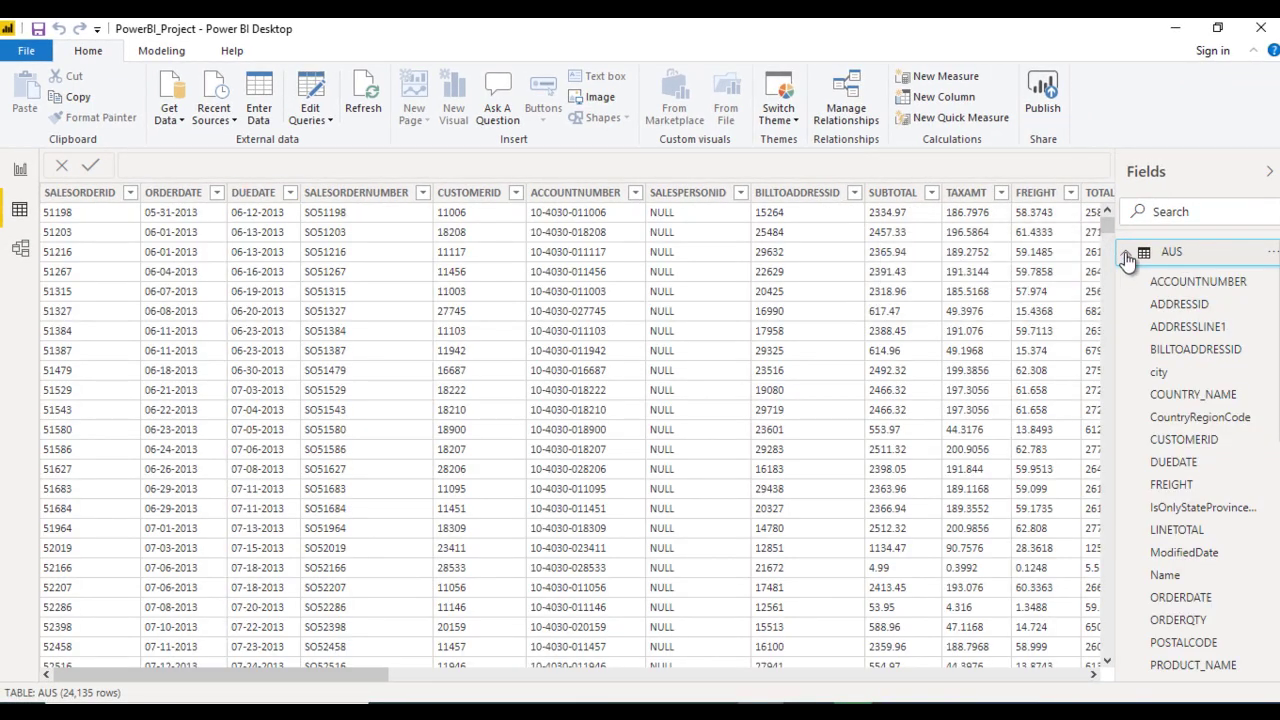
{"action": "left_click", "coordinate": [1127, 255]}
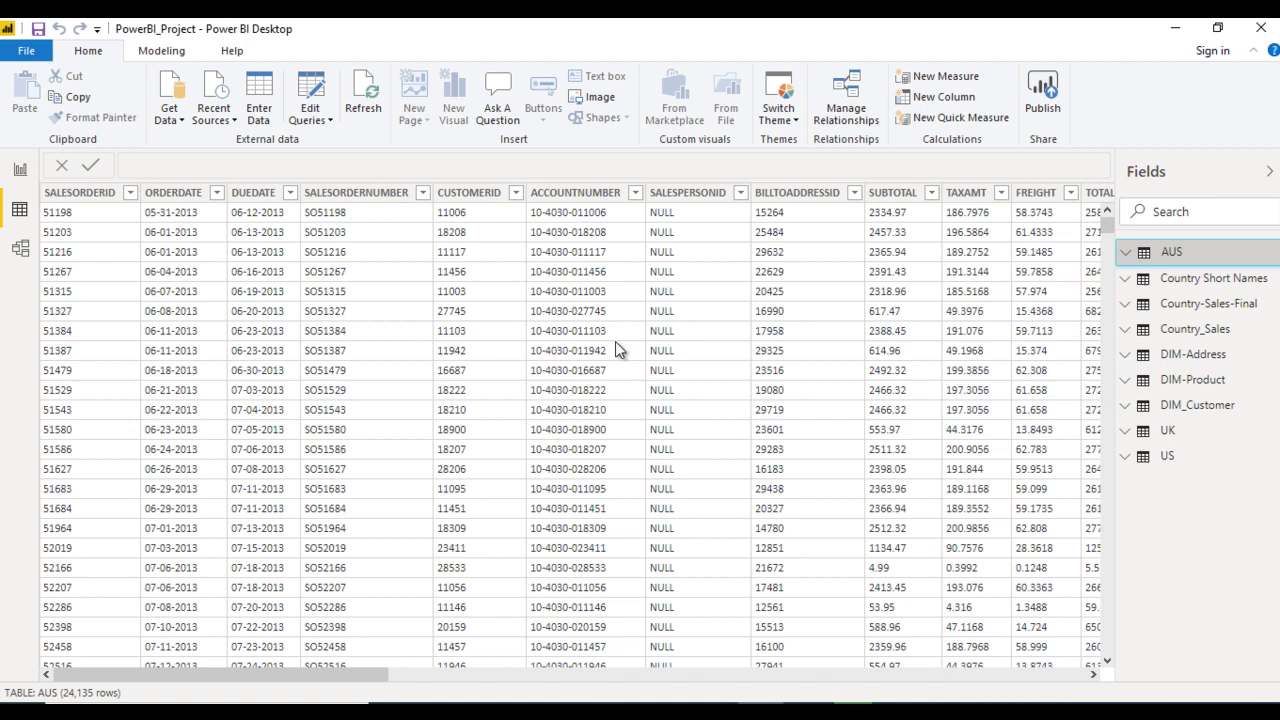
{"action": "left_click", "coordinate": [21, 249]}
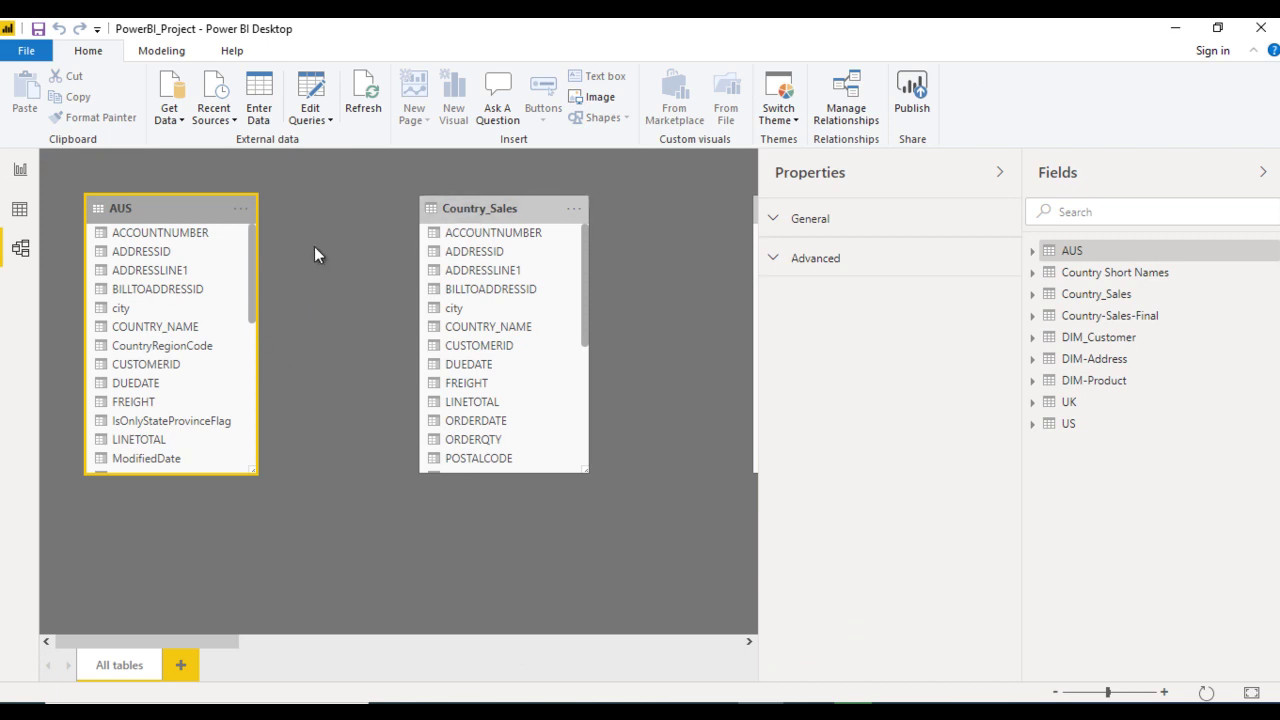
{"action": "left_click", "coordinate": [22, 170]}
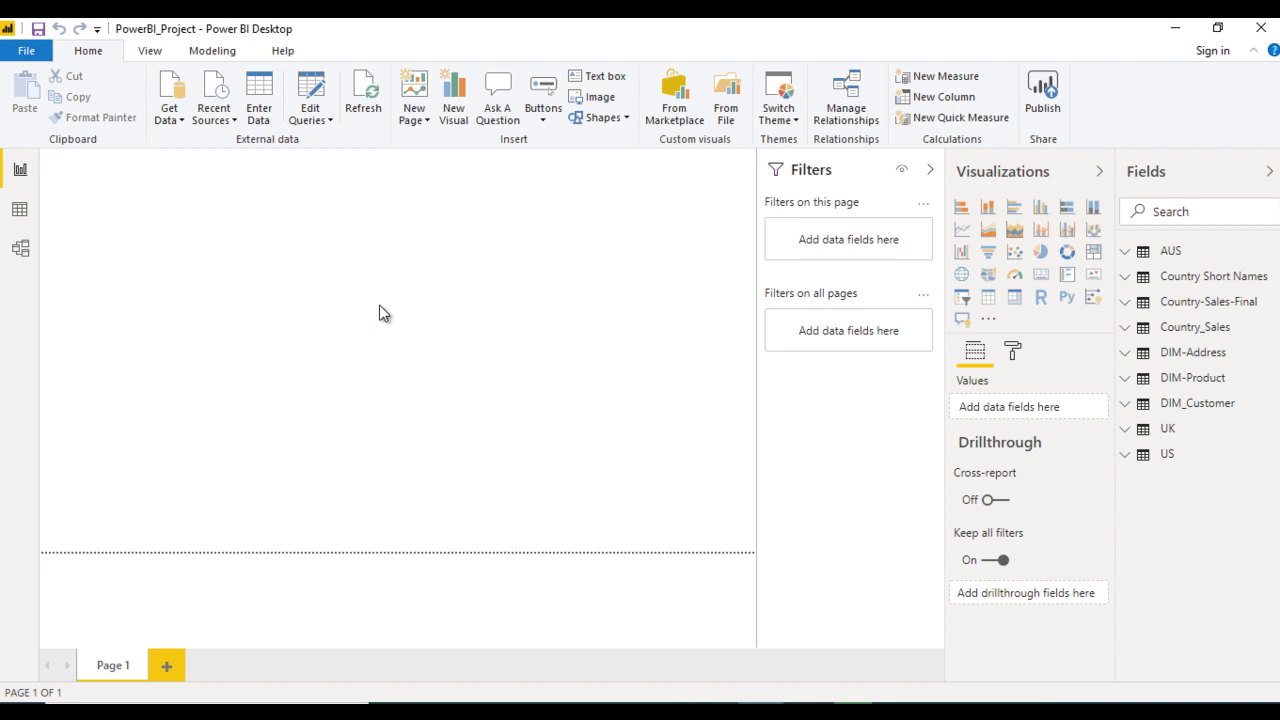
Hide the AUS and Country Short Names tables from report view.
{"action": "left_click", "coordinate": [19, 210]}
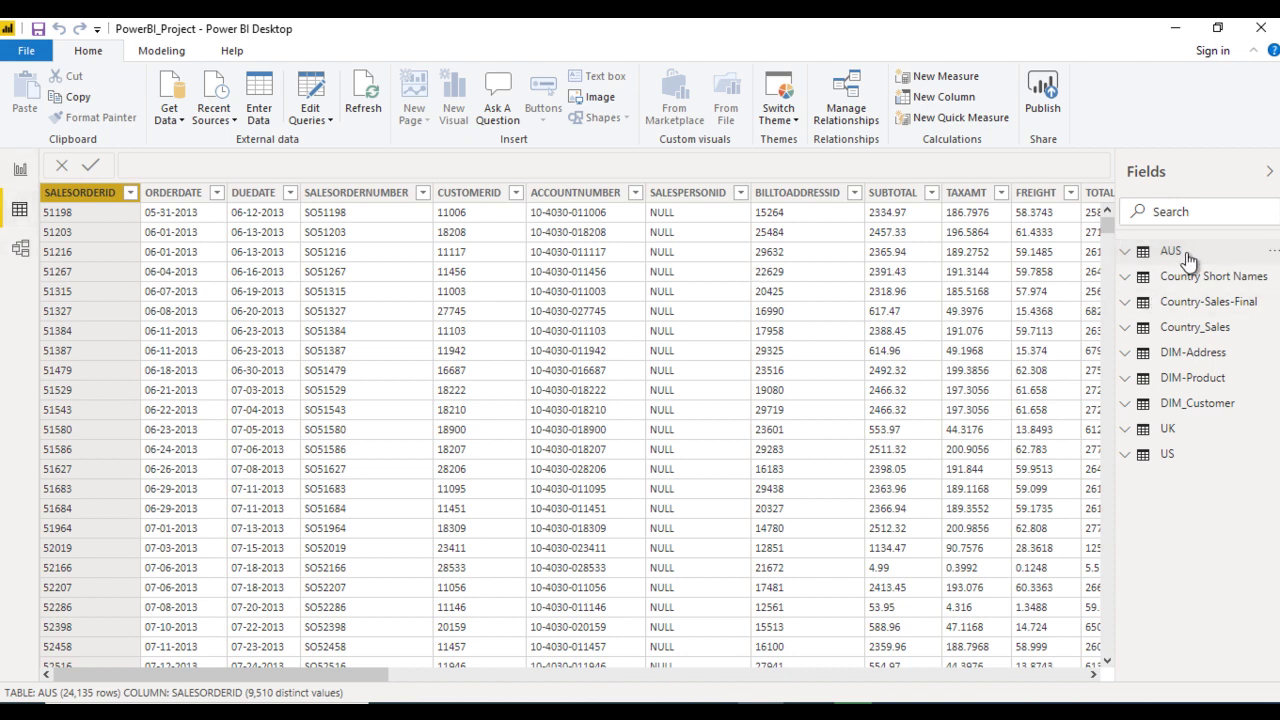
{"action": "mouse_move", "coordinate": [1183, 256]}
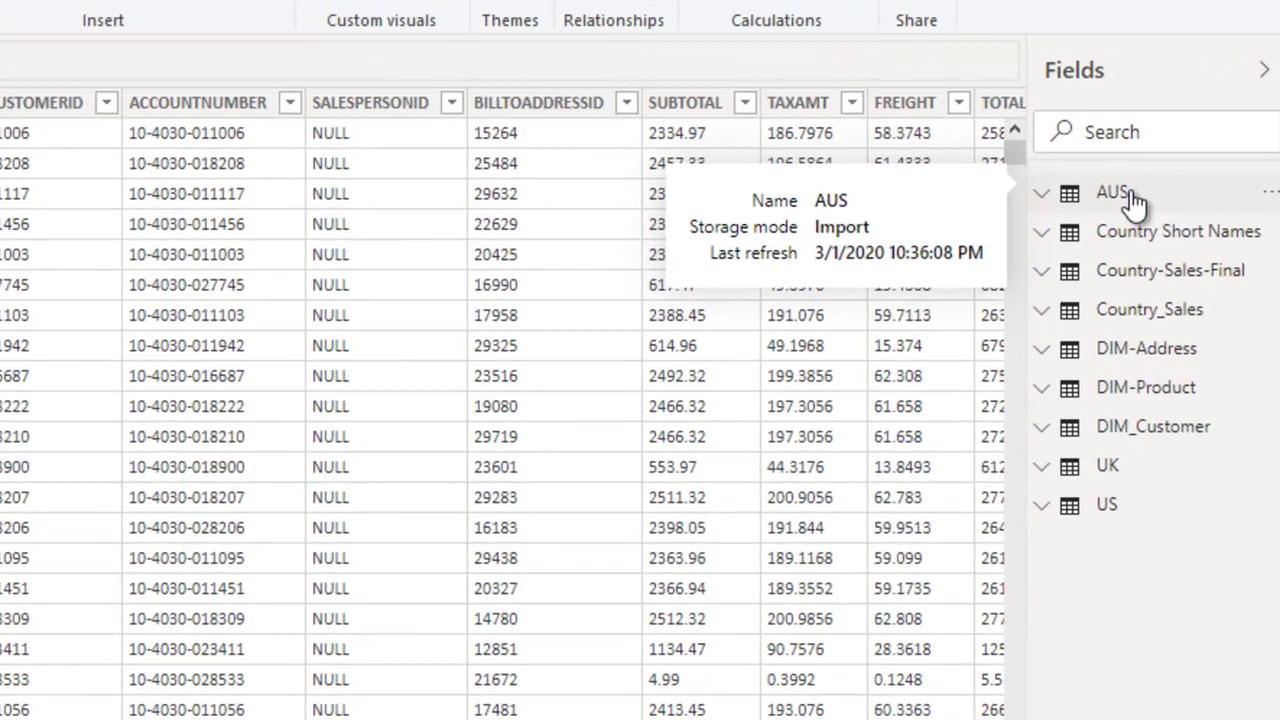
{"action": "right_click", "coordinate": [1133, 200]}
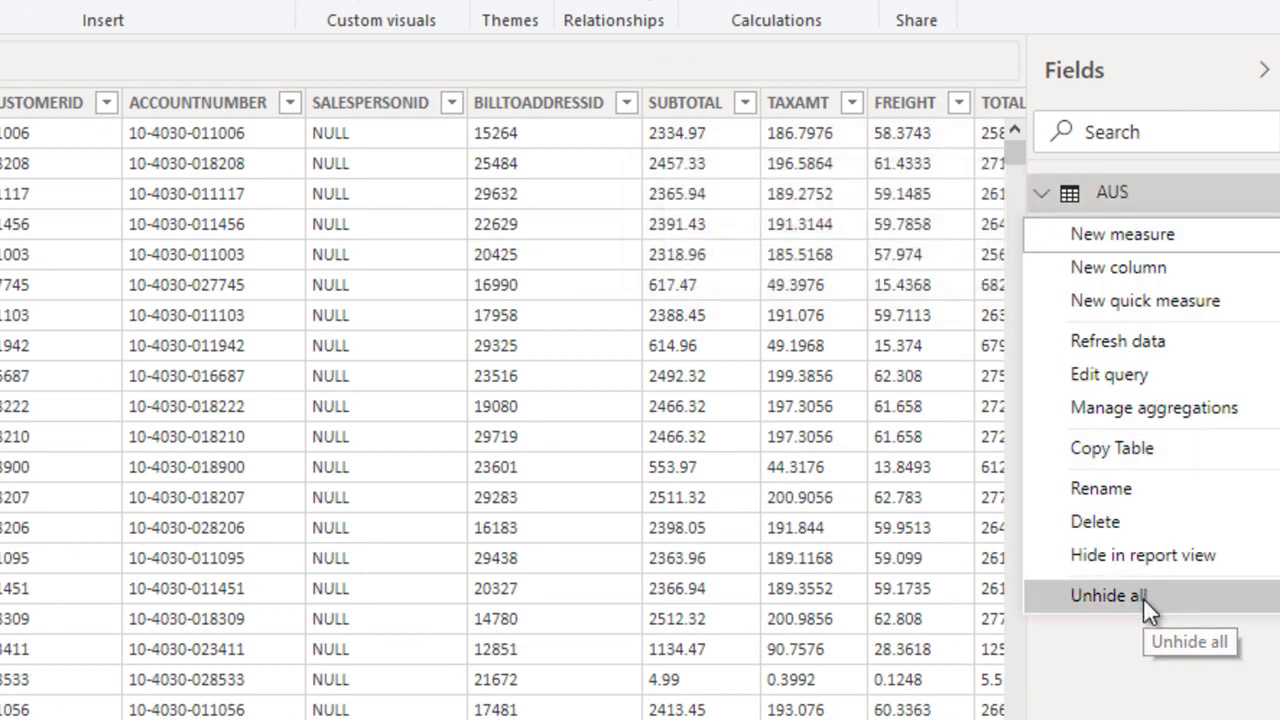
{"action": "left_click", "coordinate": [1192, 554]}
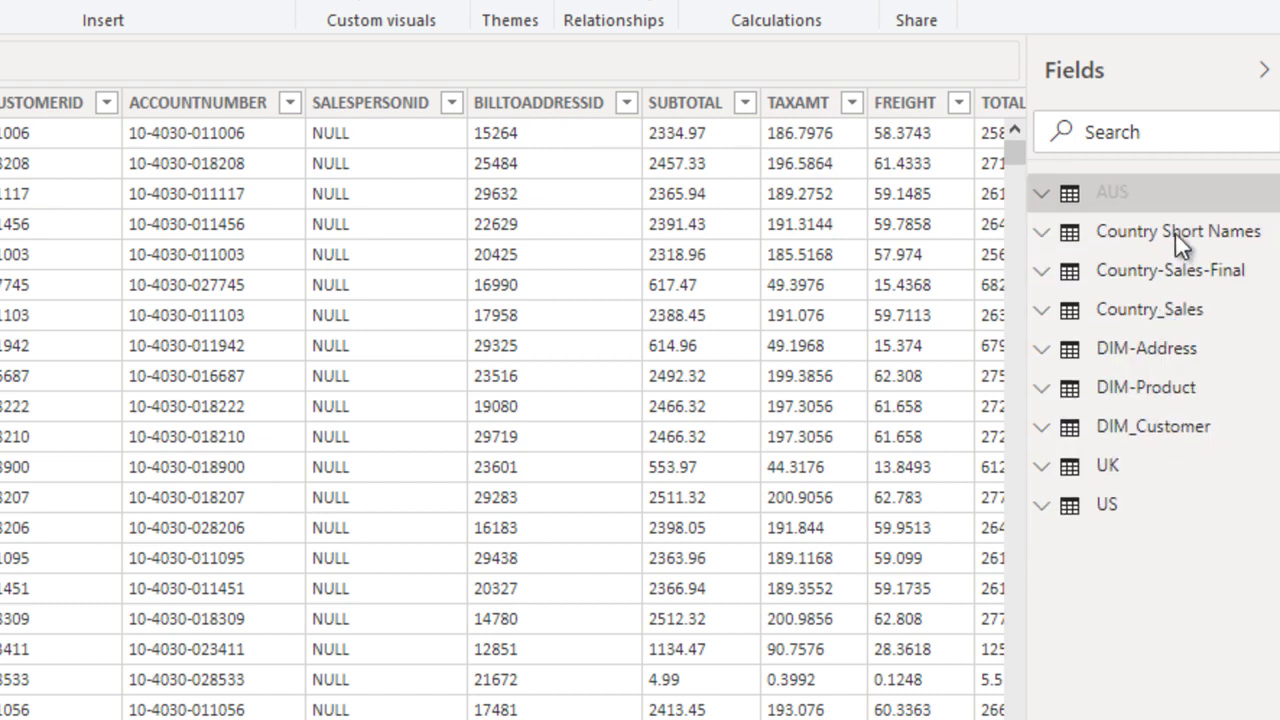
{"action": "left_click", "coordinate": [1155, 240]}
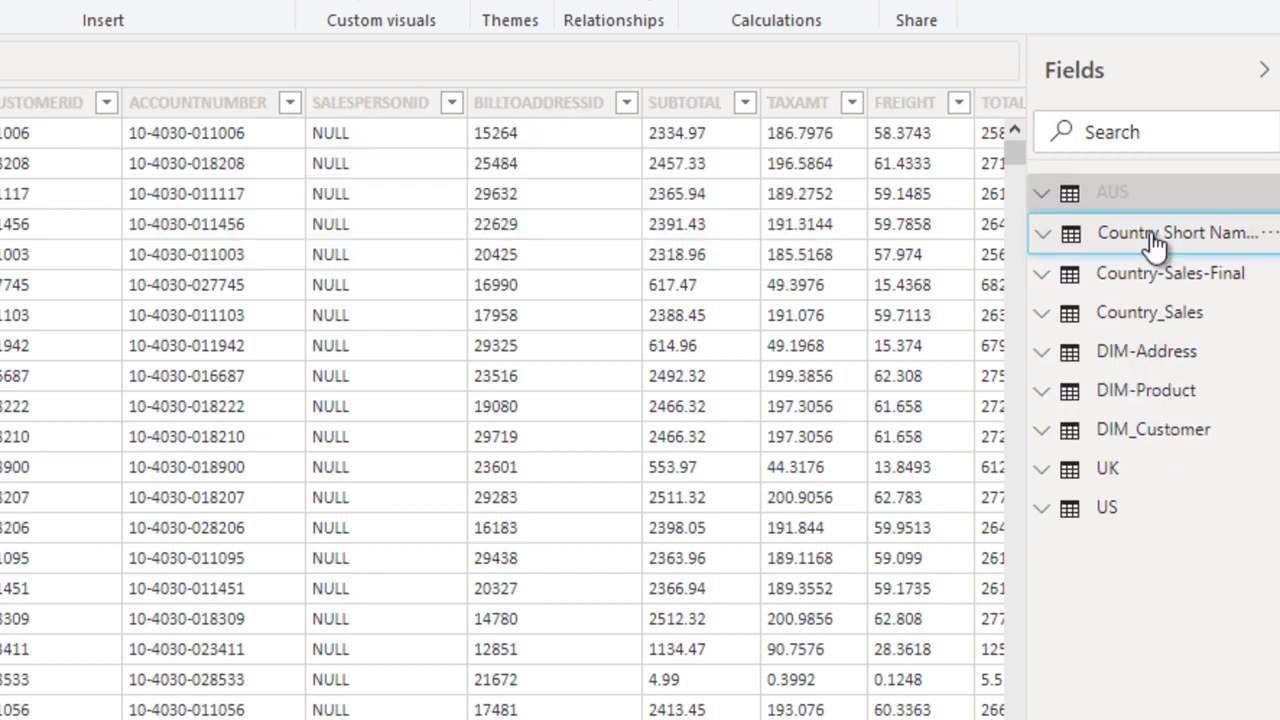
{"action": "left_click", "coordinate": [1155, 240]}
{"action": "right_click", "coordinate": [1155, 240]}
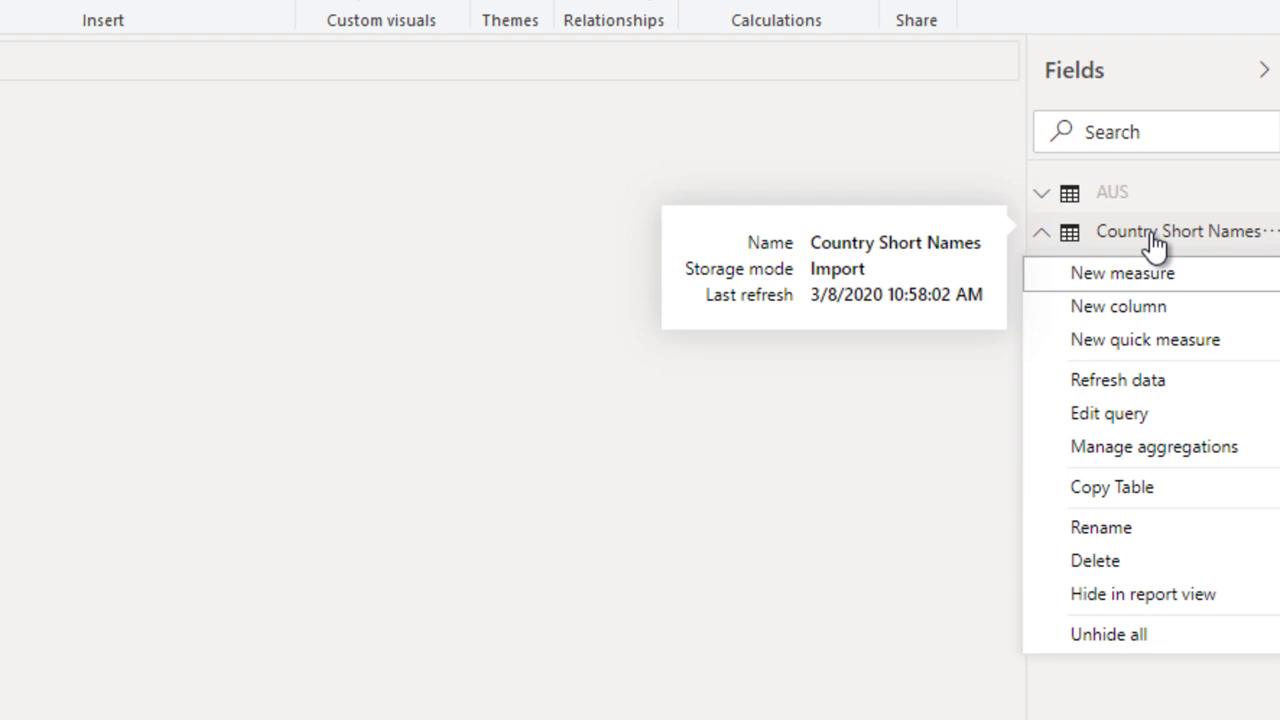
{"action": "left_click", "coordinate": [1168, 594]}
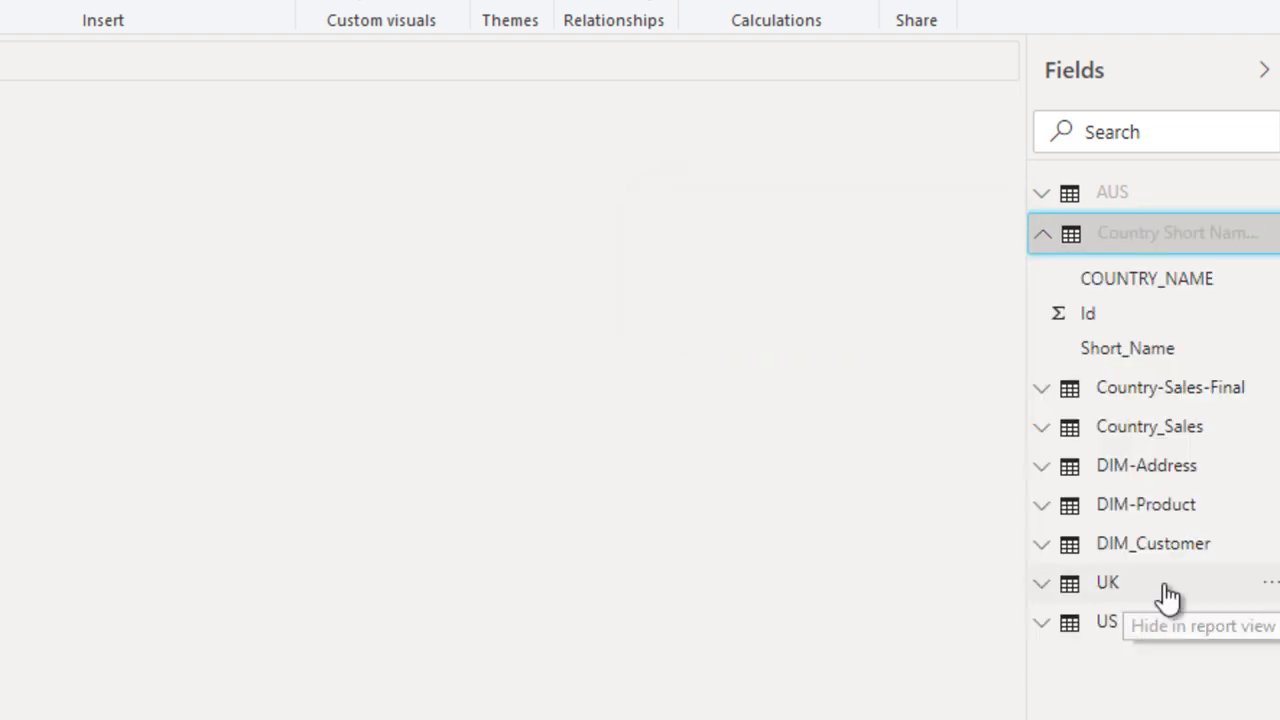
{"action": "left_click", "coordinate": [1042, 238]}
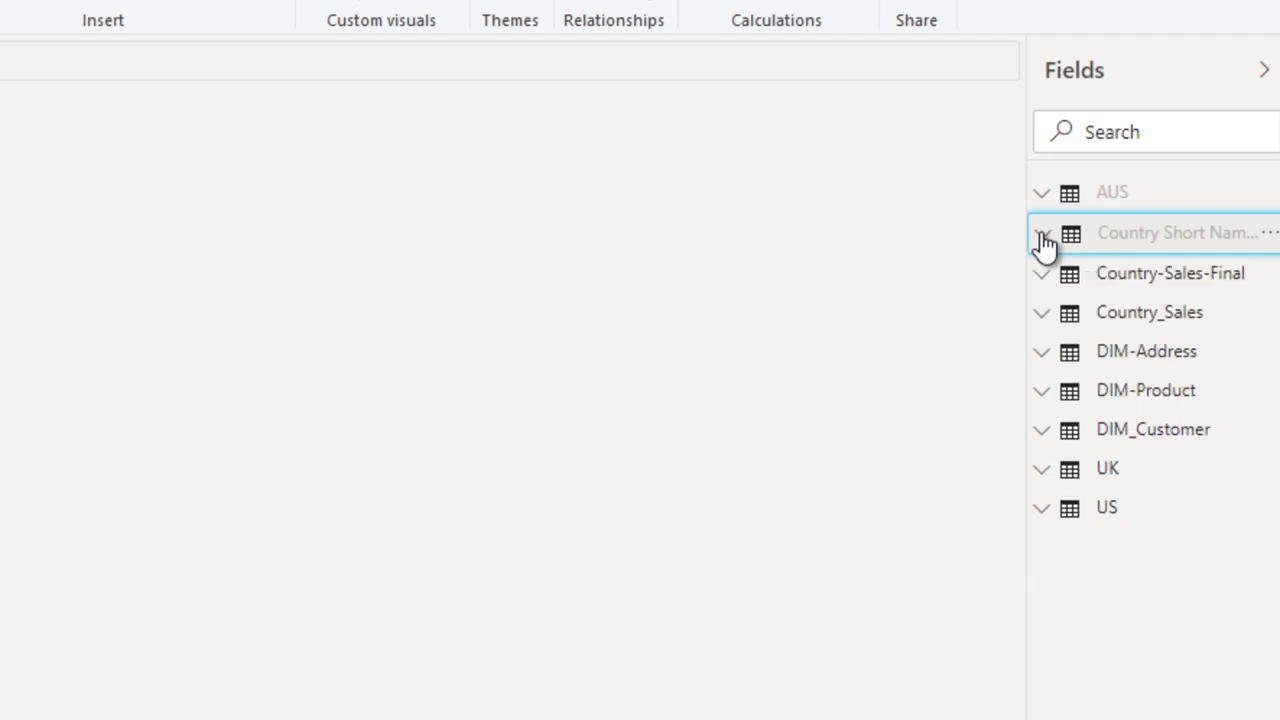
Hide the Country_Sales, UK and US tables from report view.
{"action": "left_click", "coordinate": [1181, 318]}
{"action": "right_click", "coordinate": [1181, 318]}
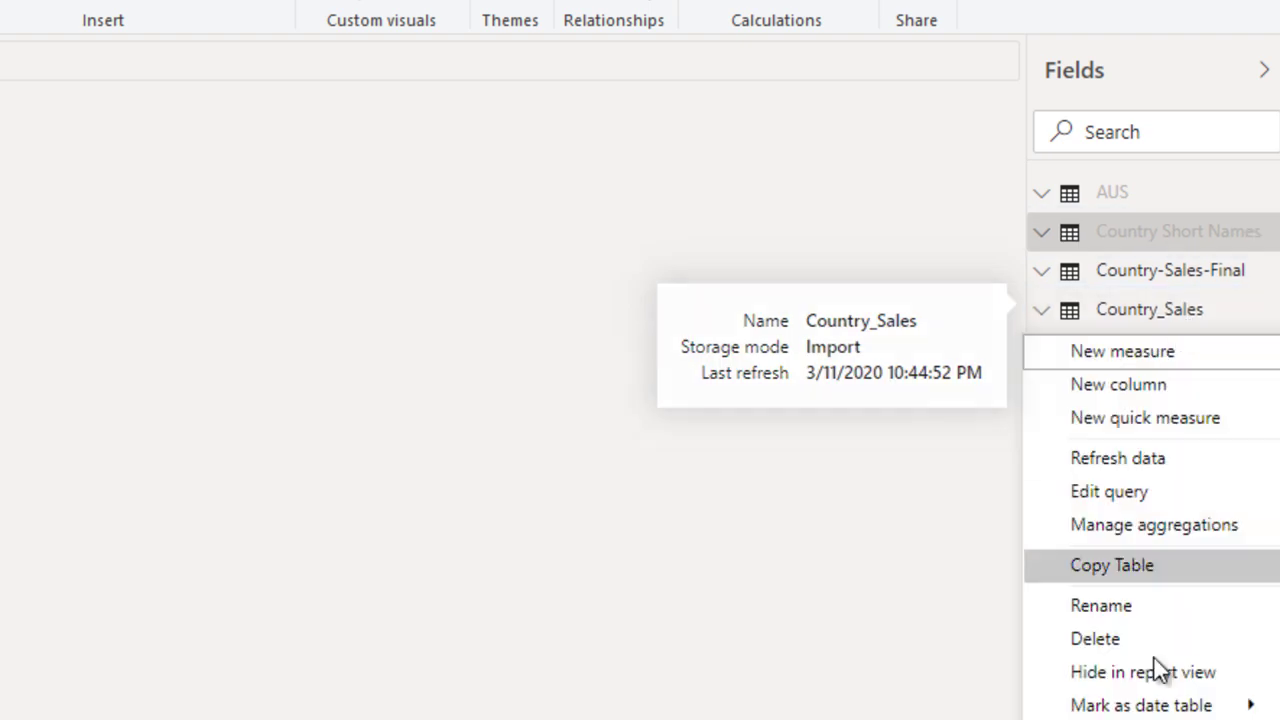
{"action": "left_click", "coordinate": [1150, 683]}
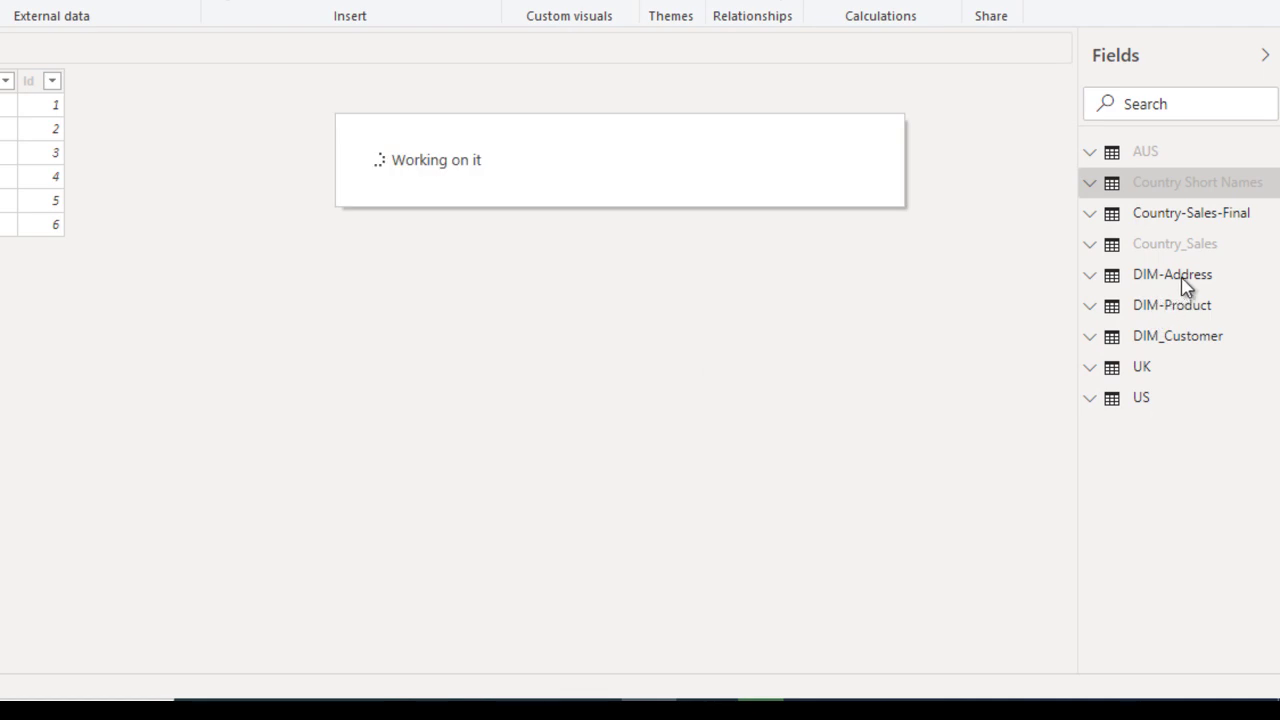
{"action": "right_click", "coordinate": [1175, 380]}
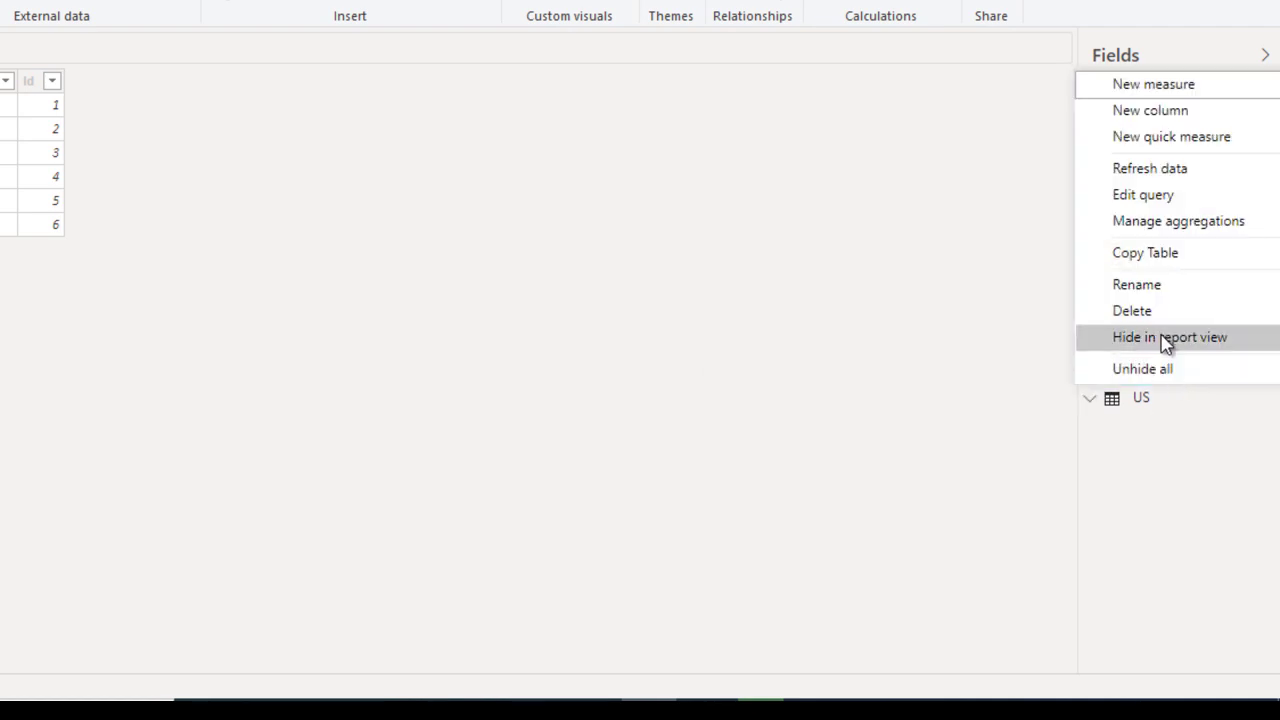
{"action": "left_click", "coordinate": [1165, 338]}
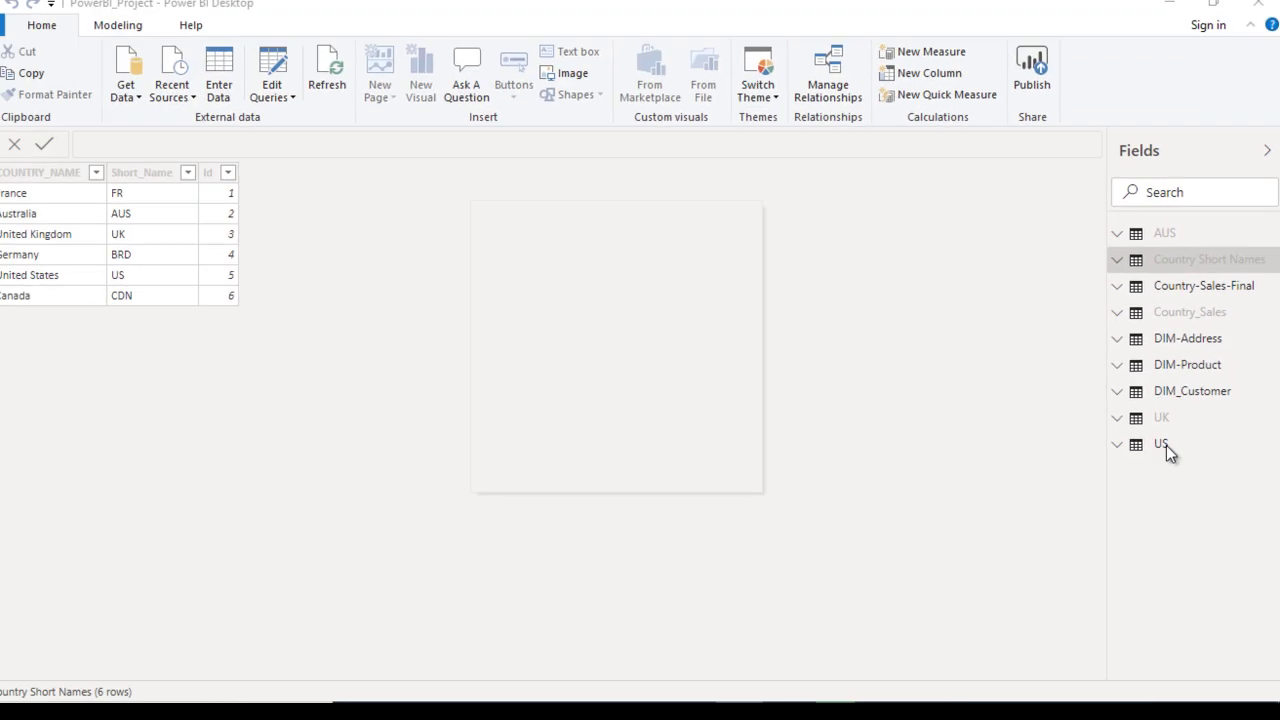
{"action": "right_click", "coordinate": [1170, 456]}
{"action": "left_click", "coordinate": [1172, 424]}
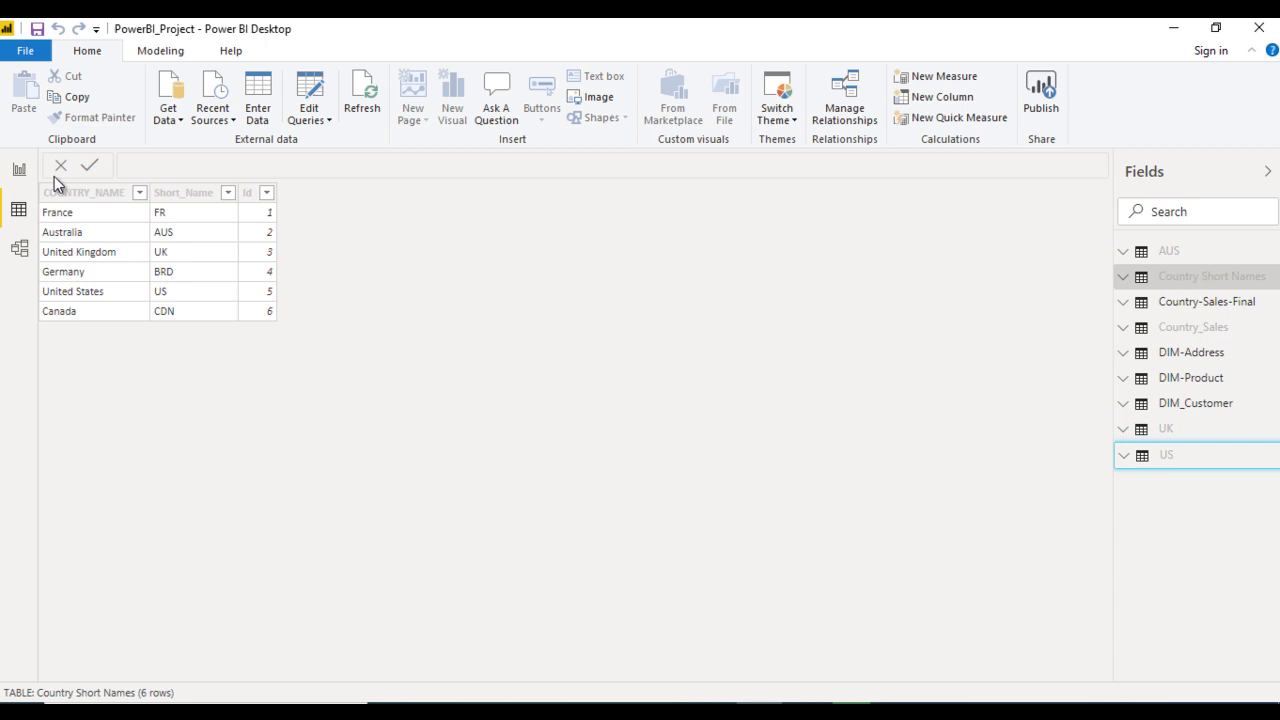
{"action": "left_click", "coordinate": [24, 172]}
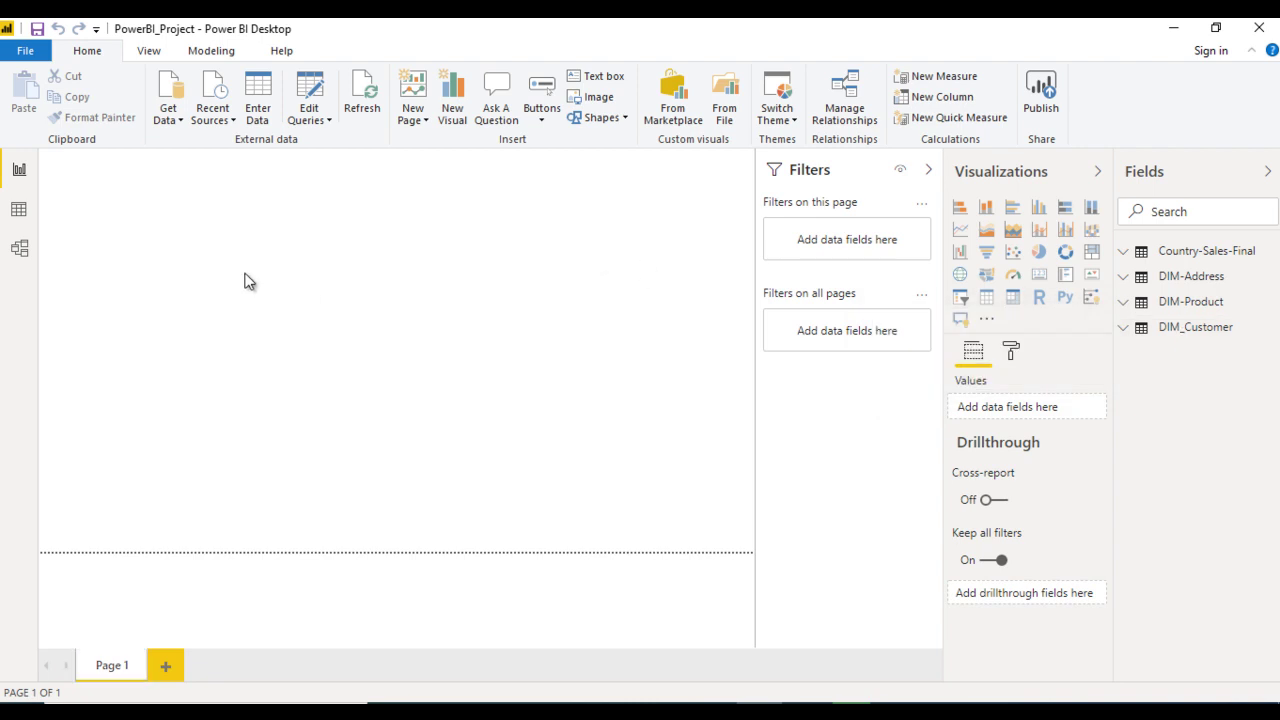
{"action": "left_click", "coordinate": [18, 208]}
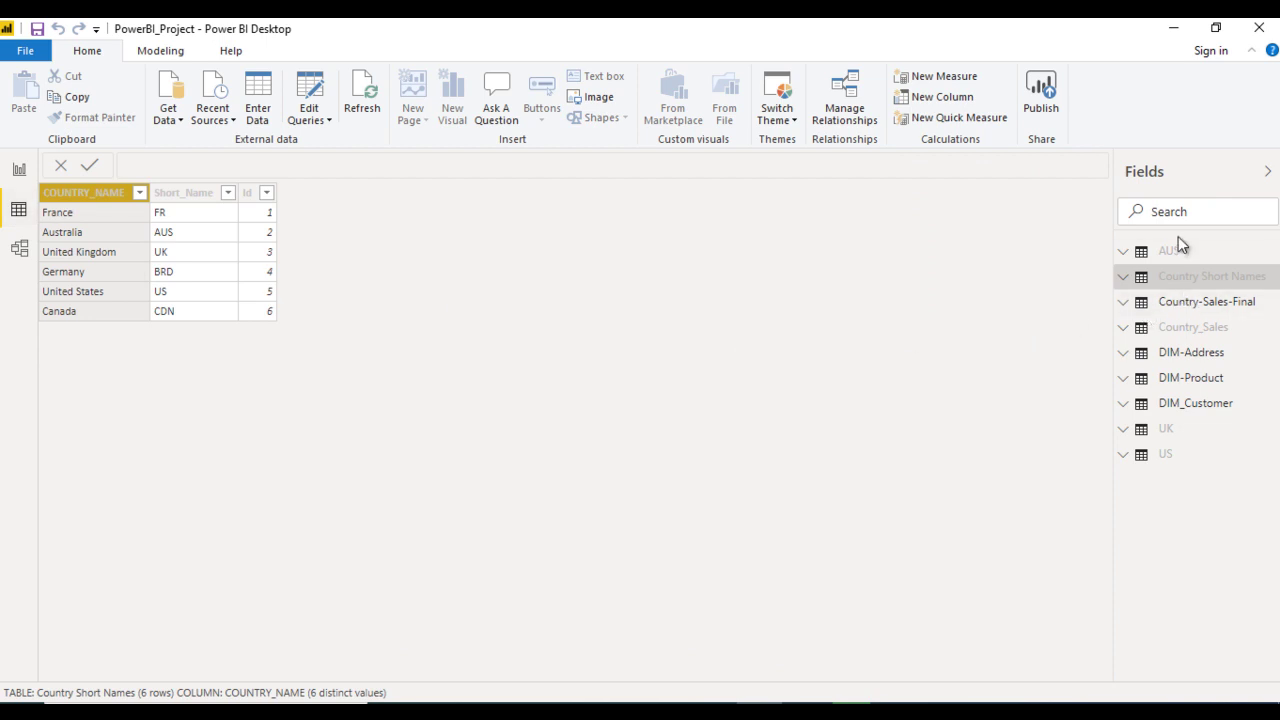
{"action": "mouse_move", "coordinate": [1172, 456]}
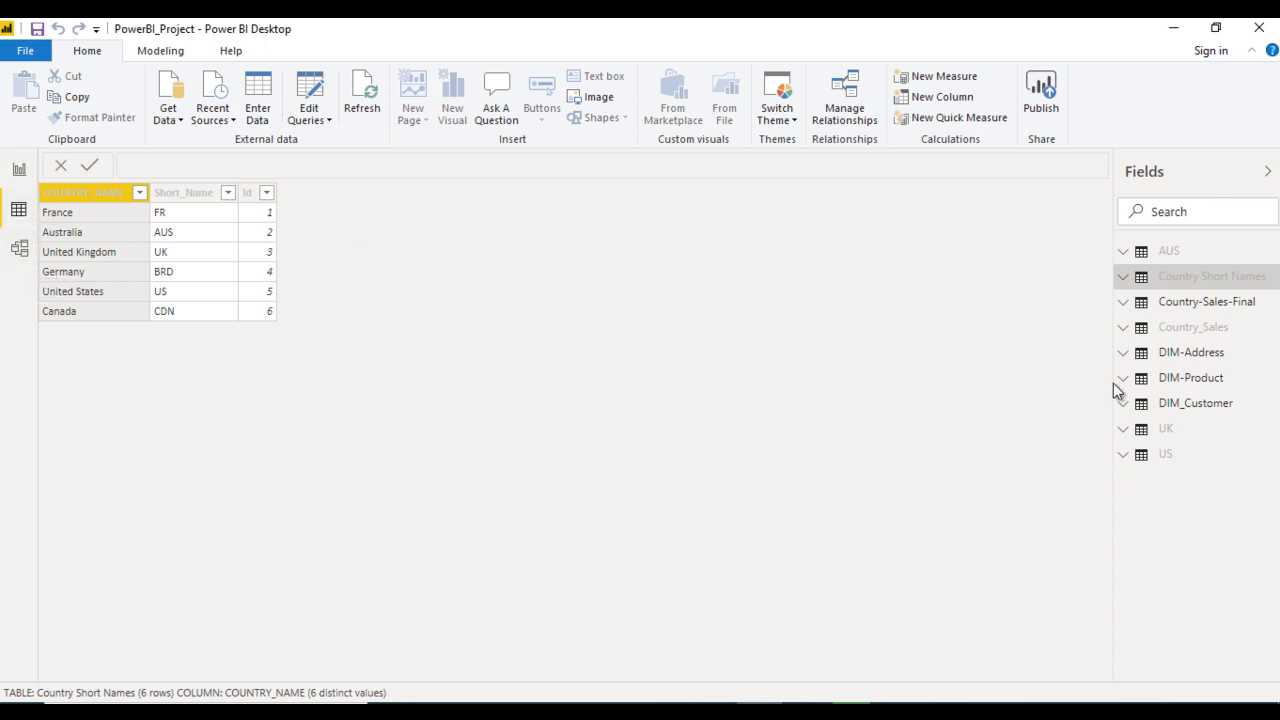
Unhide all tables, turn off Enable load for the AUS query, confirm the warning, and Close & Apply.
{"action": "right_click", "coordinate": [1201, 287]}
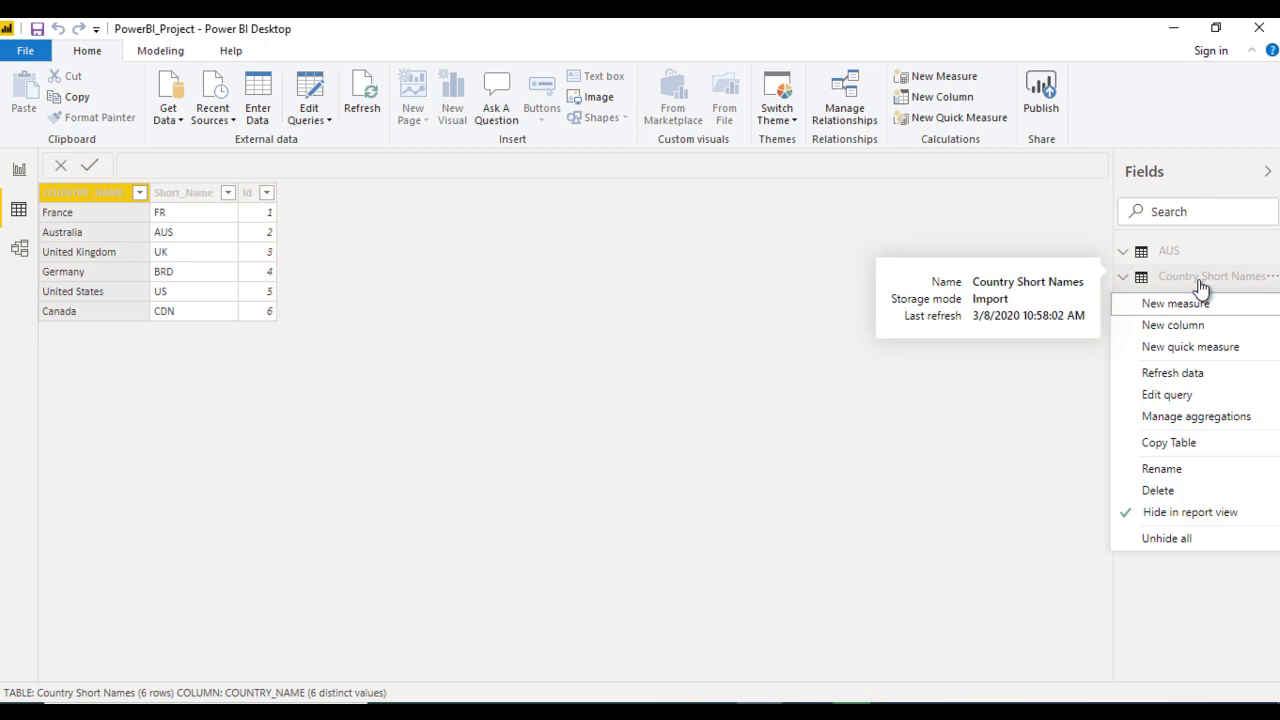
{"action": "left_click", "coordinate": [1167, 539]}
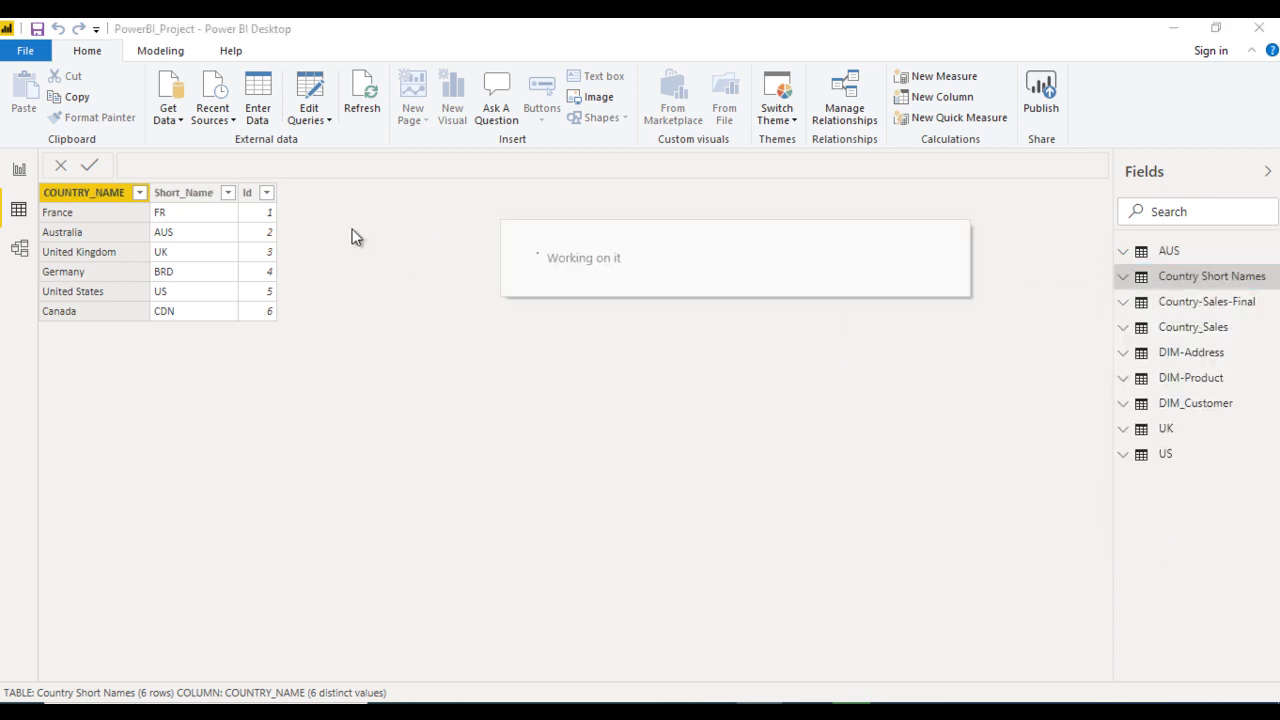
{"action": "left_click", "coordinate": [313, 92]}
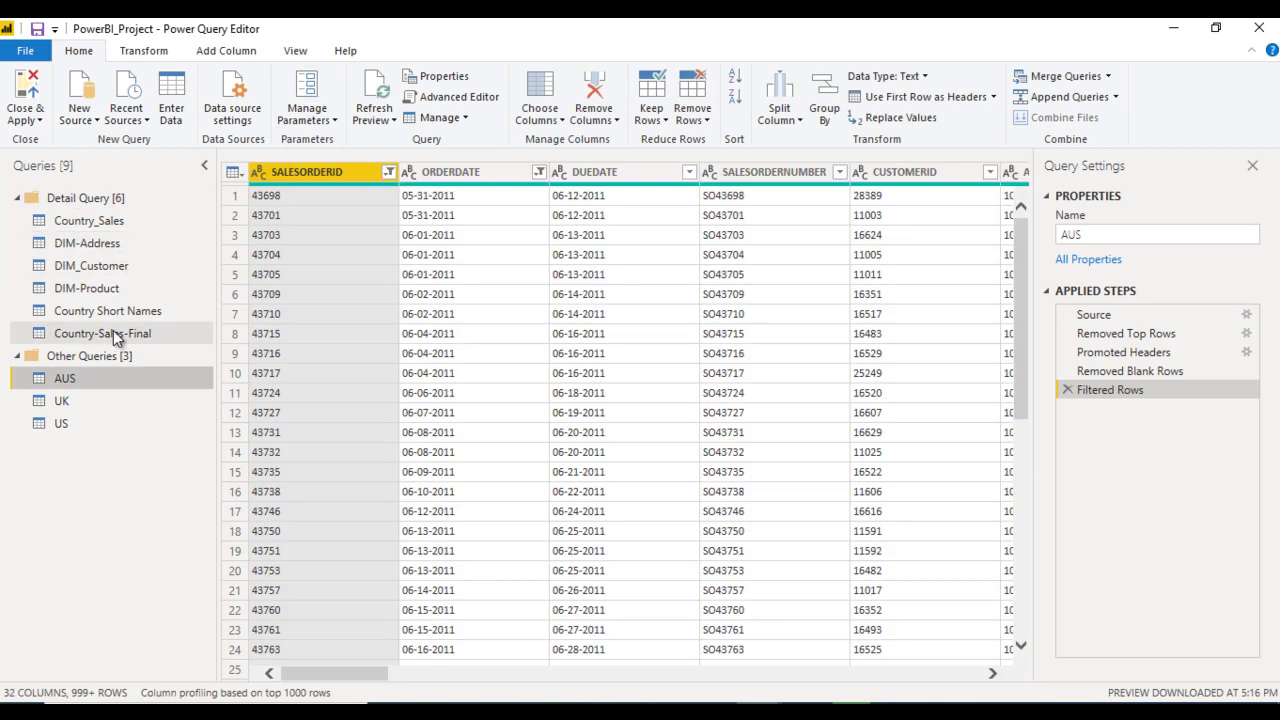
{"action": "right_click", "coordinate": [97, 378]}
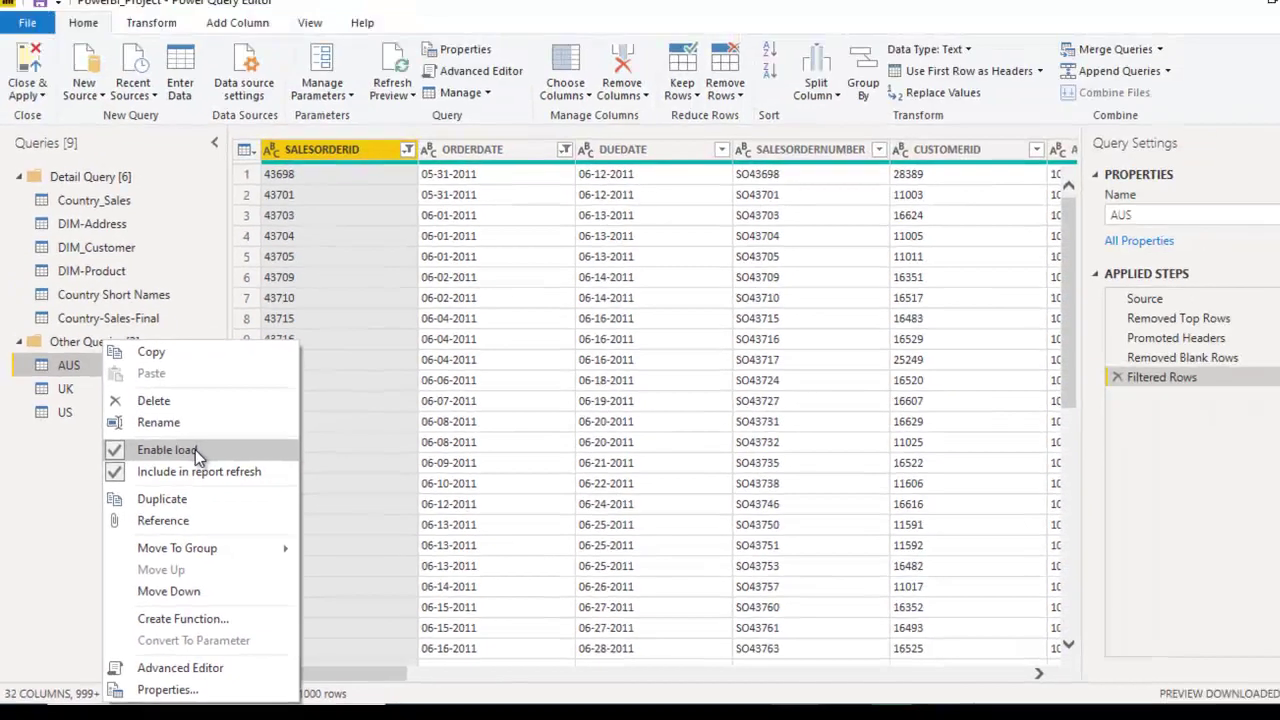
{"action": "left_click", "coordinate": [264, 371]}
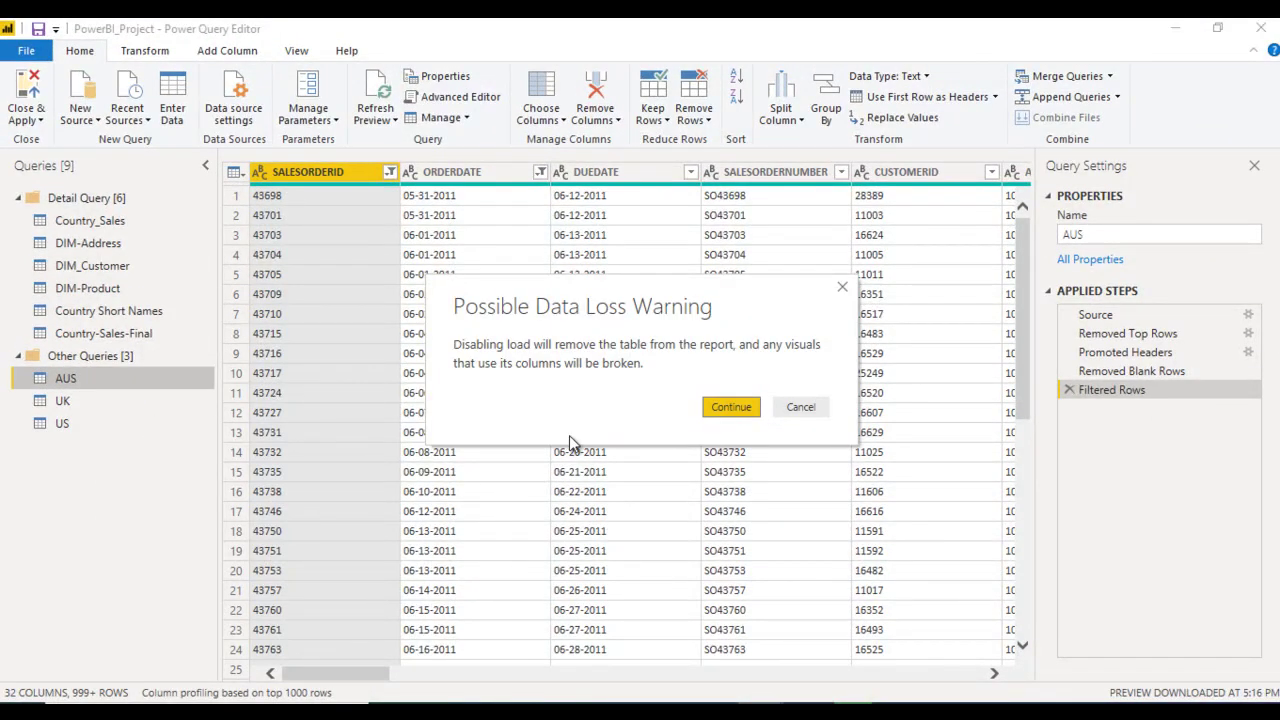
{"action": "left_click", "coordinate": [716, 412]}
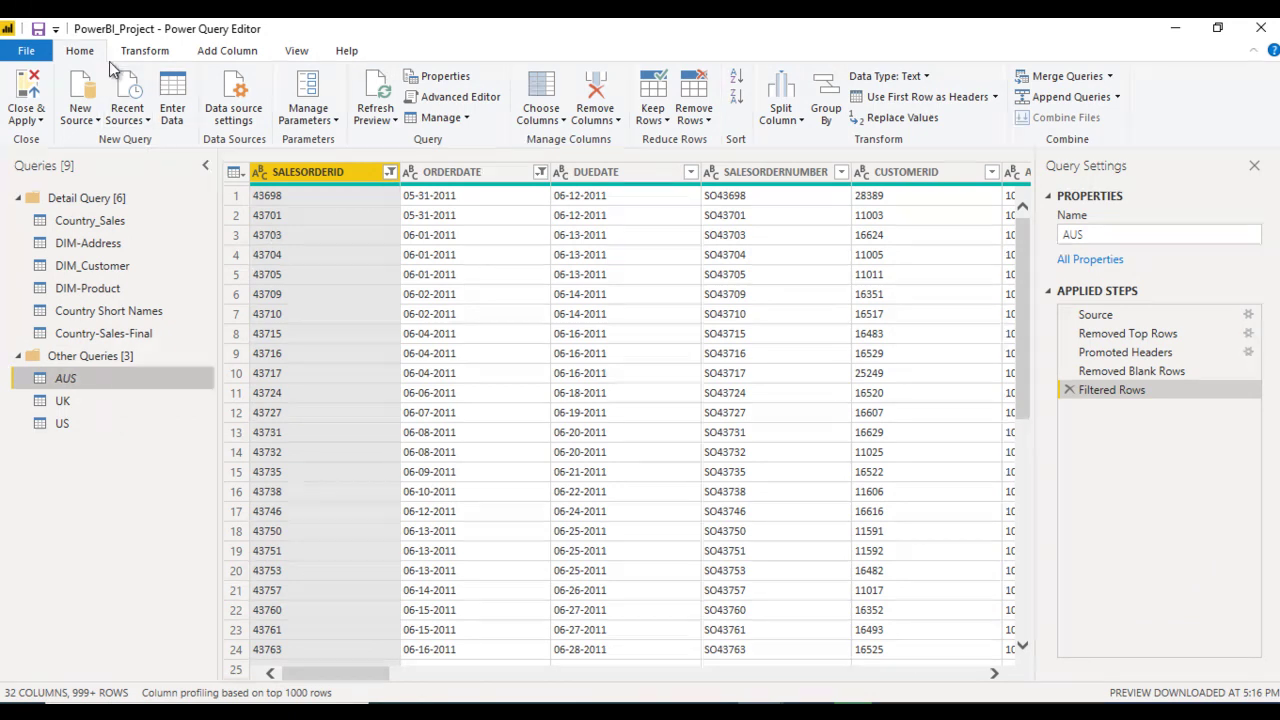
{"action": "left_click", "coordinate": [20, 97]}
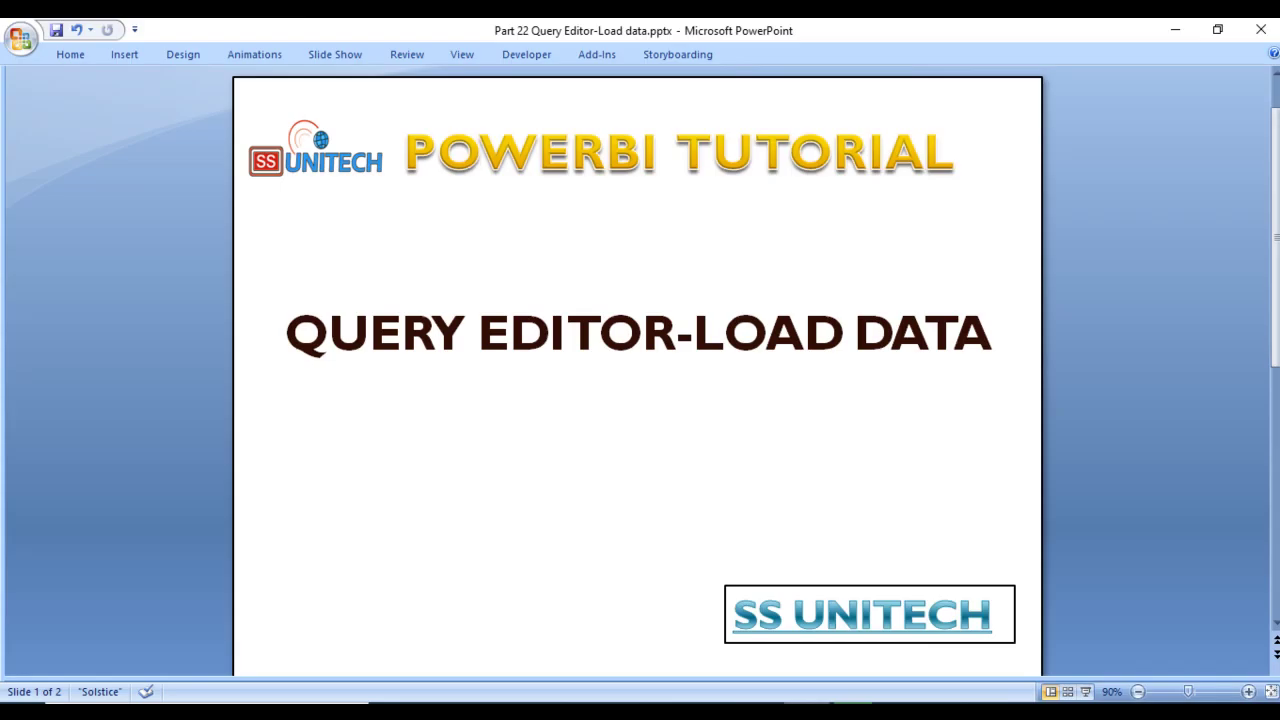
Scroll to slide 2 of 2, the closing 'THANK YOU' slide.
{"action": "scroll", "coordinate": [1107, 471], "scroll_direction": "down", "scroll_amount": 1}
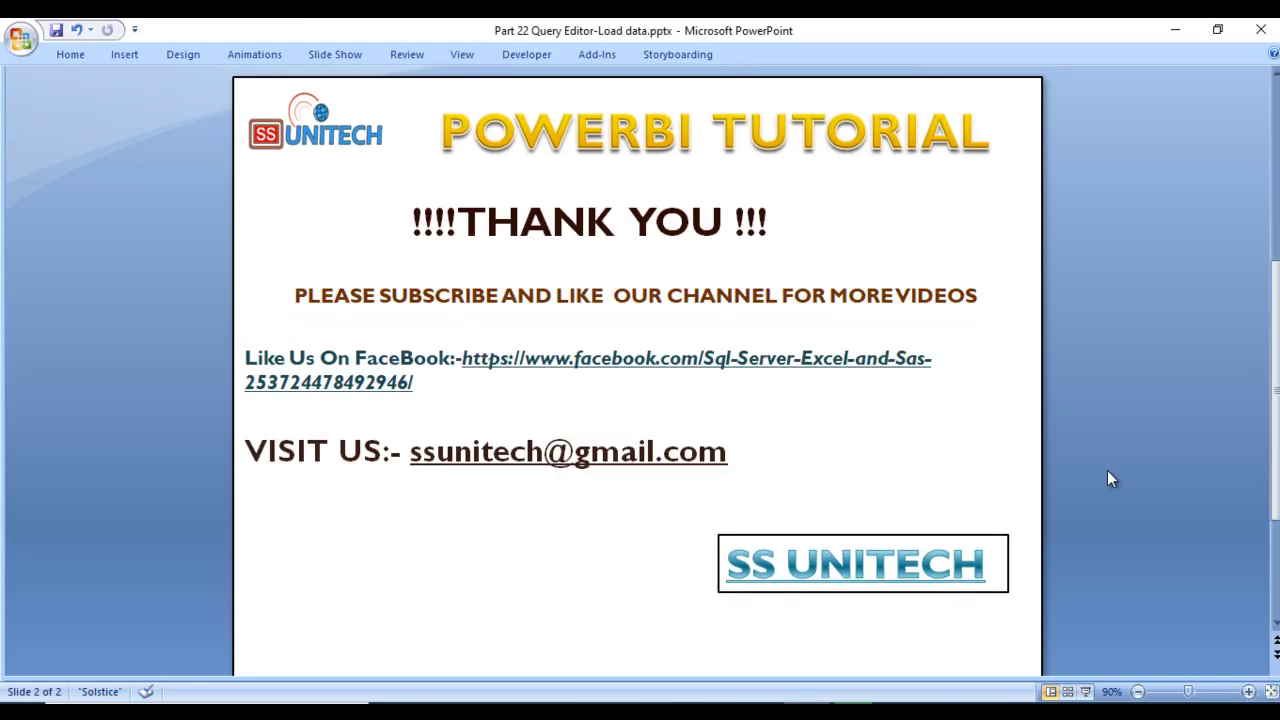